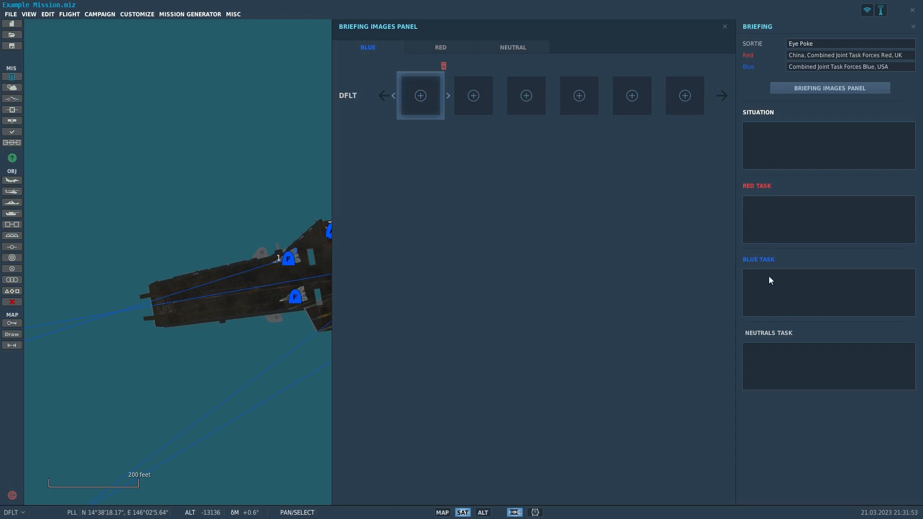
- Add Image #1.jpg and Image #2.jpg to the first two blue briefing image slots and close the images panel
click(421, 96)
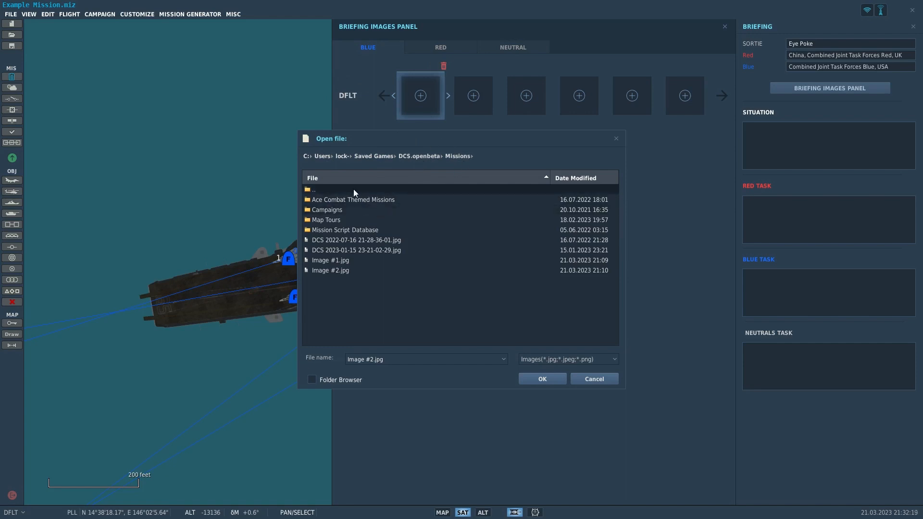
click(374, 262)
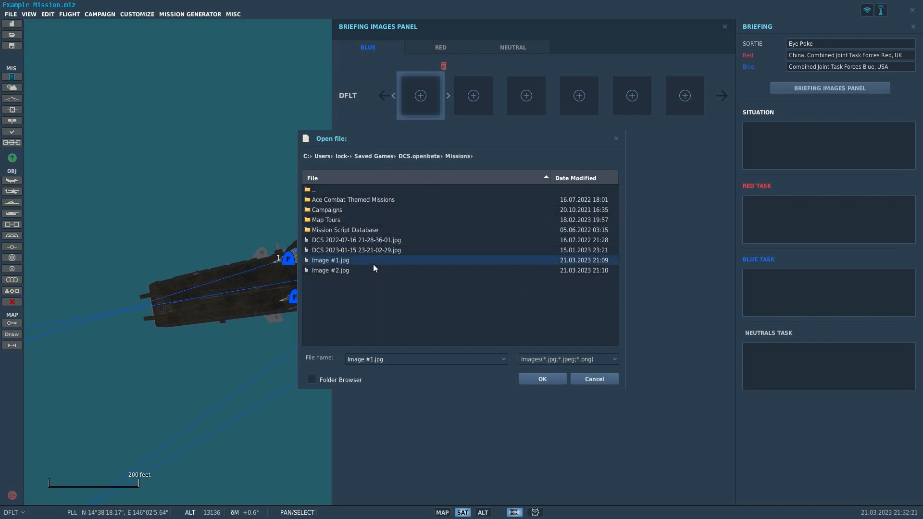
click(537, 380)
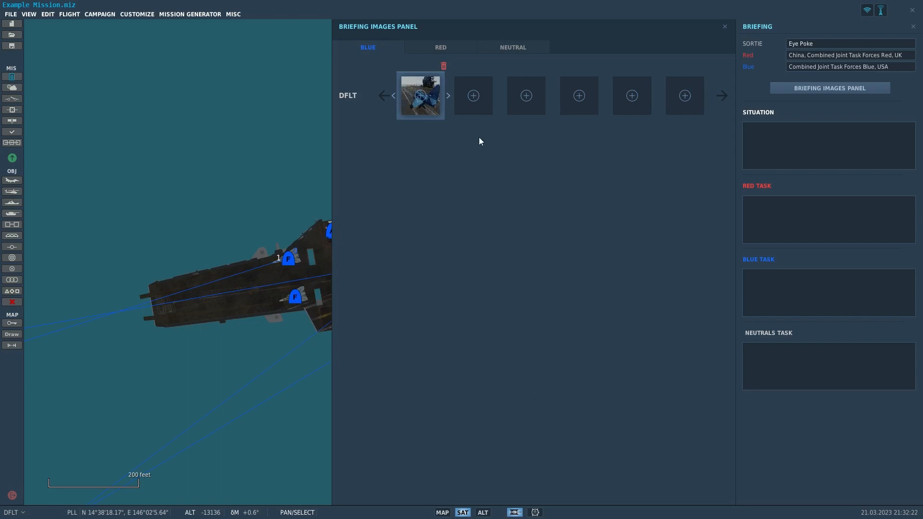
click(477, 84)
click(358, 270)
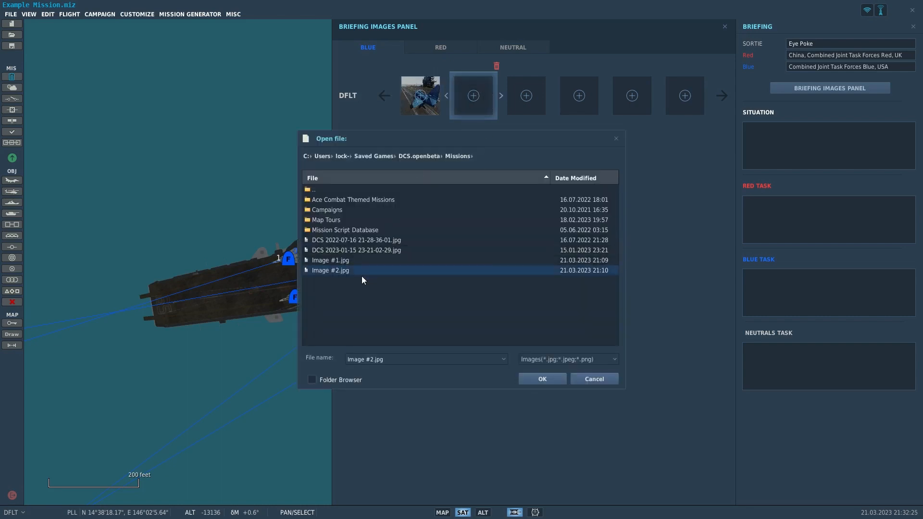
click(535, 376)
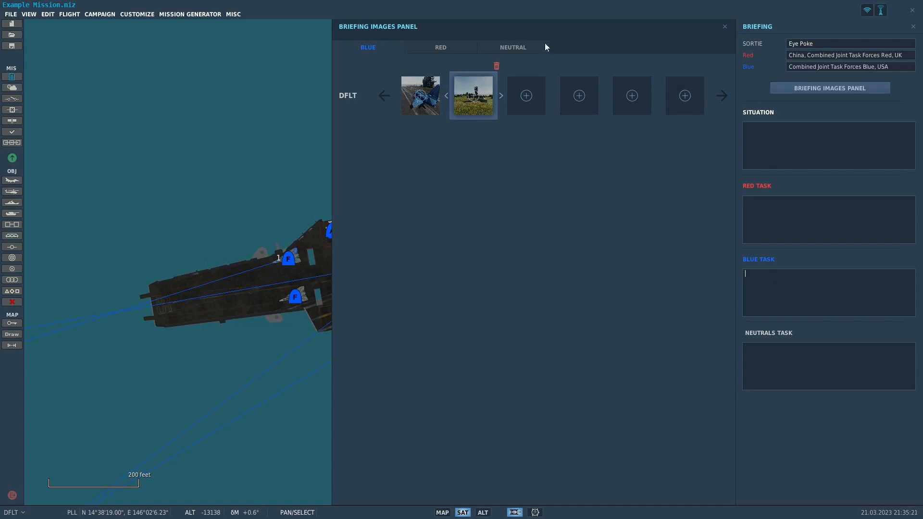
click(726, 27)
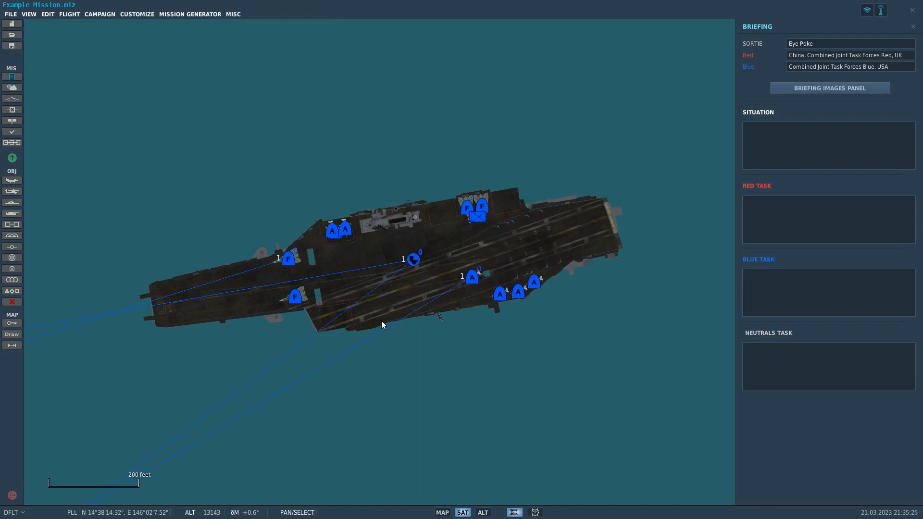
- Examine the red ground units and the site layout on the island's northeastern tip near Rota Intl
scroll(373, 258, down, 5)
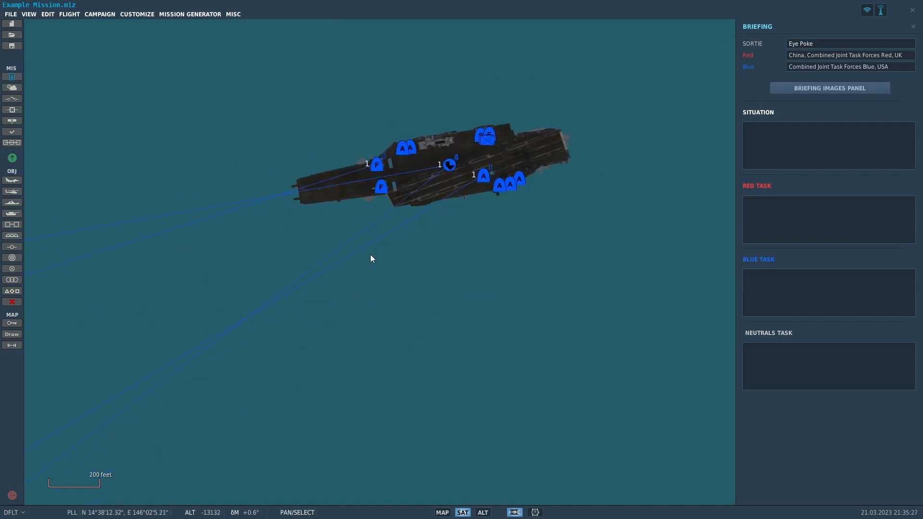
scroll(377, 263, down, 15)
drag(454, 197, 591, 114)
scroll(313, 265, up, 10)
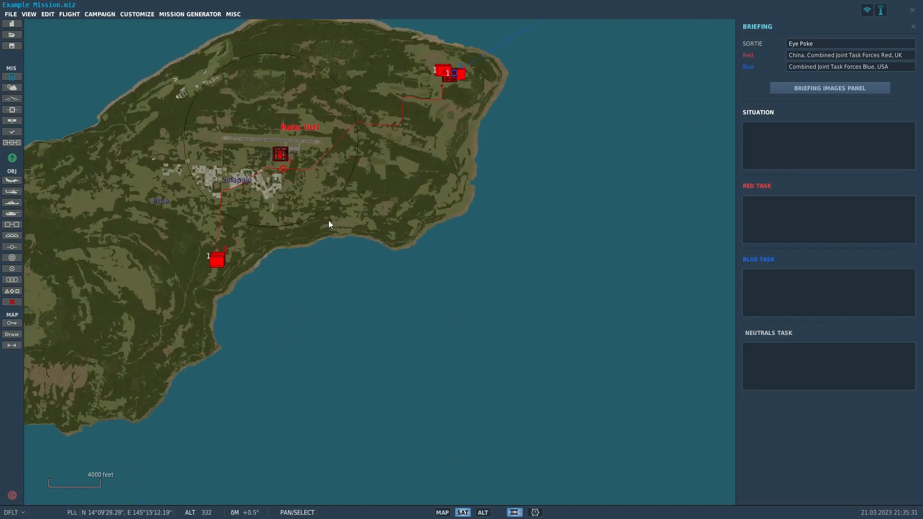
drag(146, 307, 172, 361)
drag(443, 230, 409, 292)
drag(231, 370, 379, 204)
drag(472, 112, 329, 282)
scroll(423, 218, up, 3)
scroll(425, 231, up, 10)
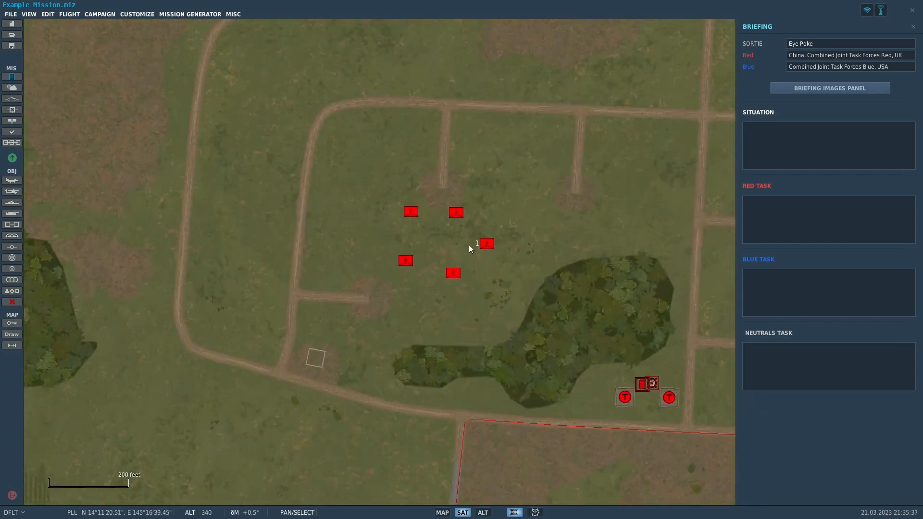
scroll(491, 245, up, 1)
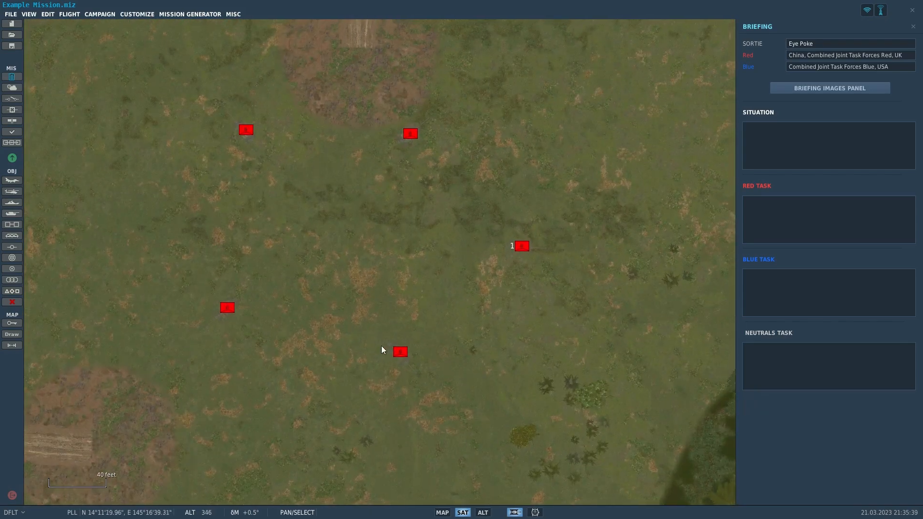
scroll(365, 334, down, 5)
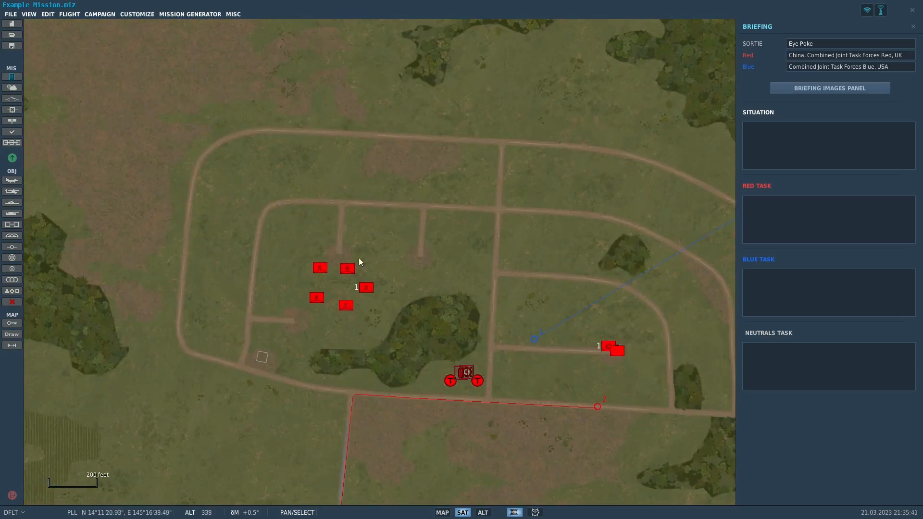
drag(357, 339, 309, 264)
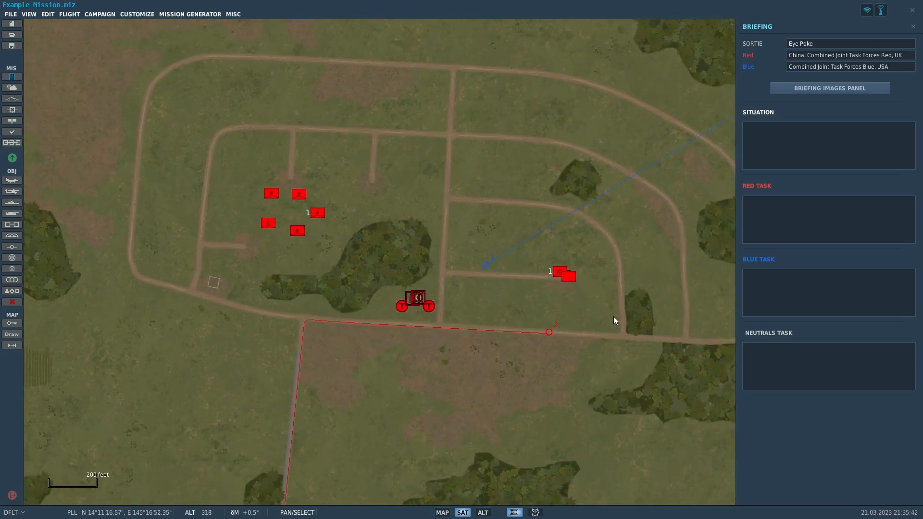
- Examine the flight routes from the island back to the blue fleet and the aircraft parked on the carrier deck
scroll(426, 350, down, 10)
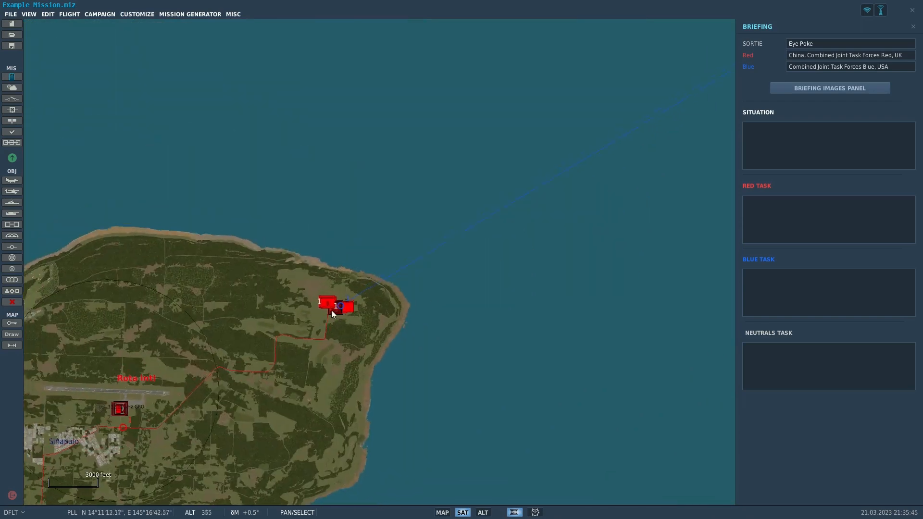
scroll(267, 362, down, 6)
drag(266, 362, 148, 416)
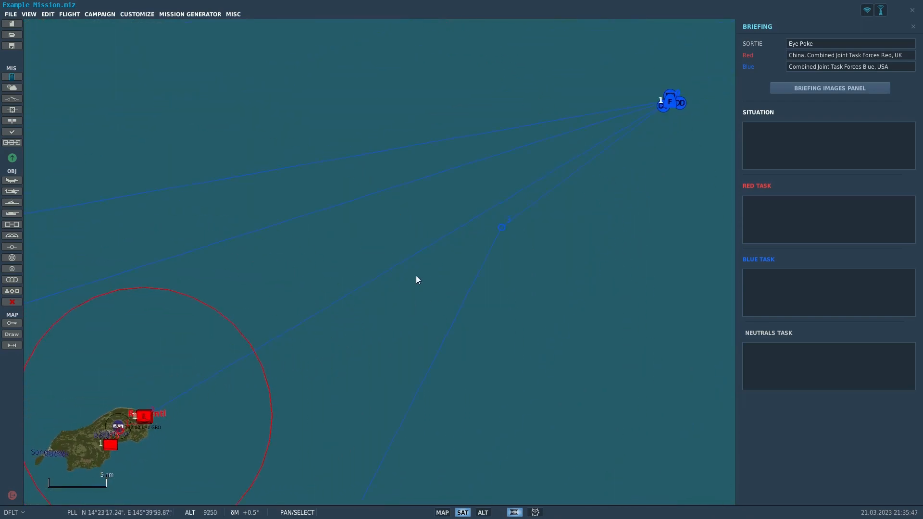
drag(457, 226, 317, 304)
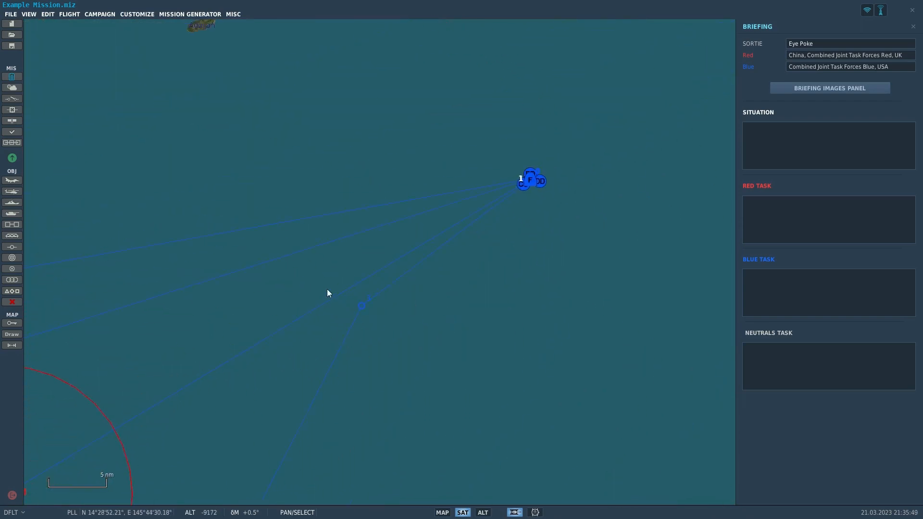
scroll(485, 213, up, 10)
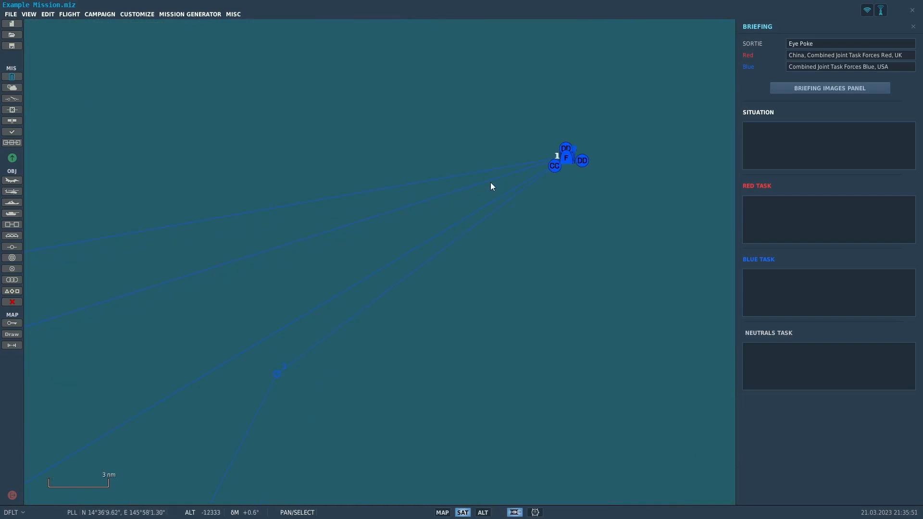
drag(557, 161, 321, 266)
scroll(437, 249, up, 10)
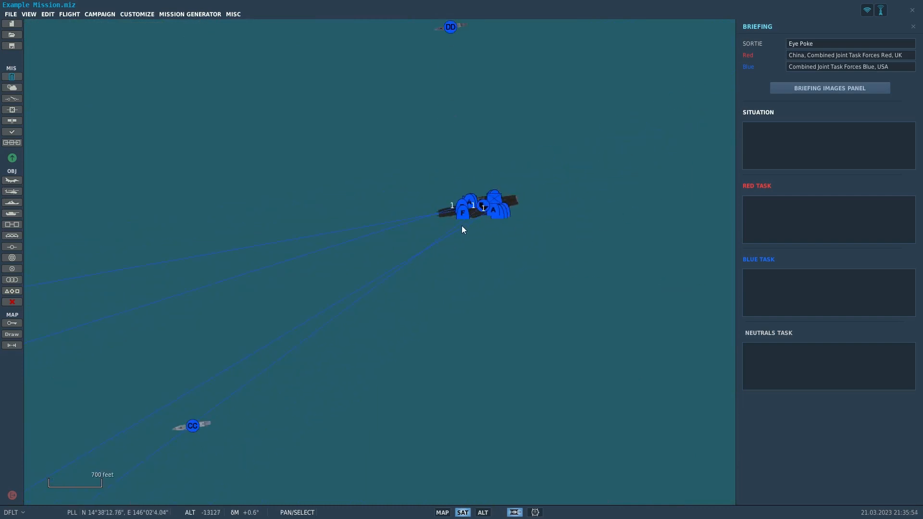
drag(492, 250, 397, 319)
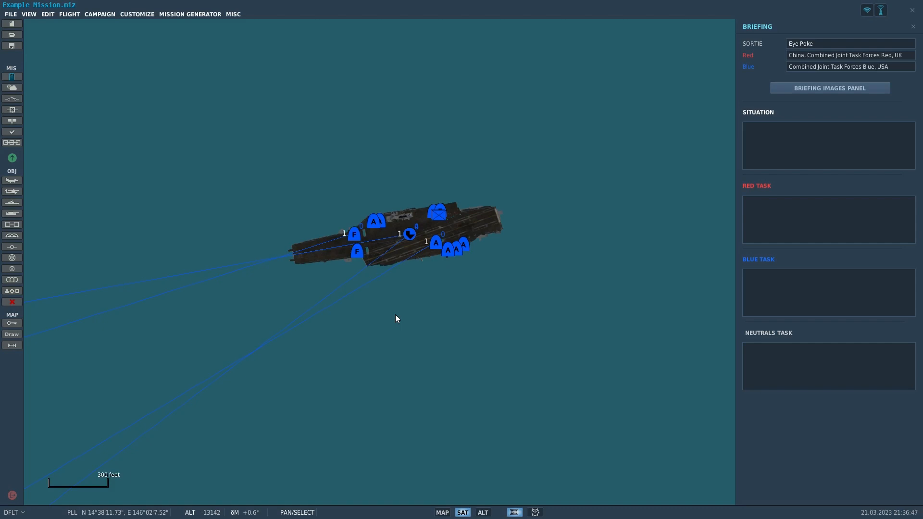
scroll(396, 316, up, 5)
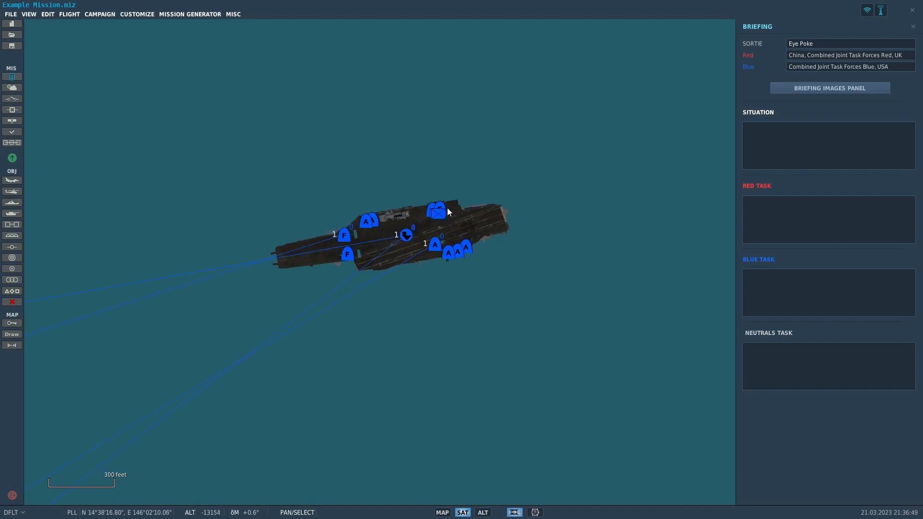
drag(274, 128, 375, 133)
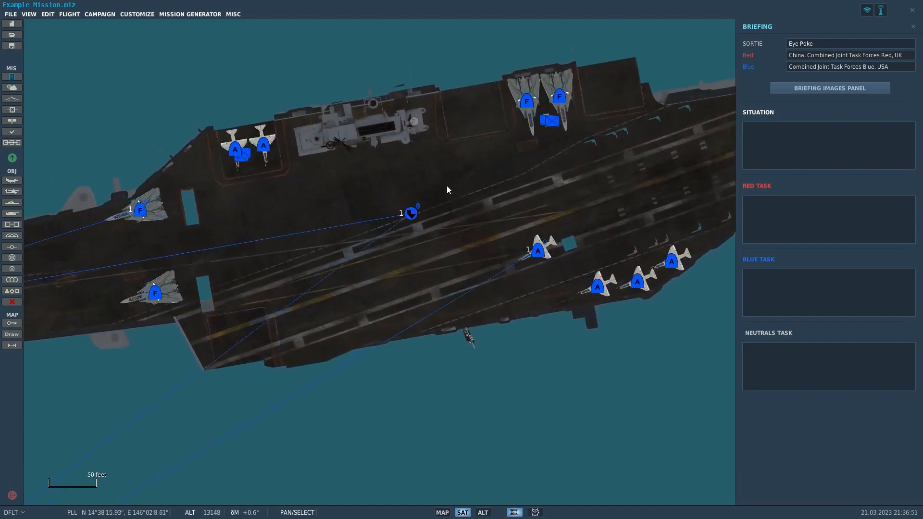
- Review the group settings of the player's A-4E-C and of the F-14B Tomcat Escort Flight on the carrier
click(538, 252)
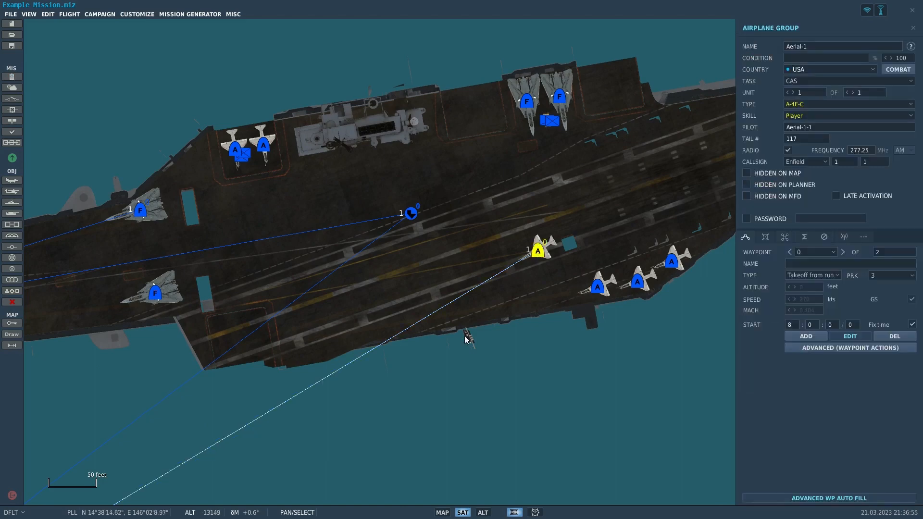
drag(117, 352, 212, 360)
click(213, 360)
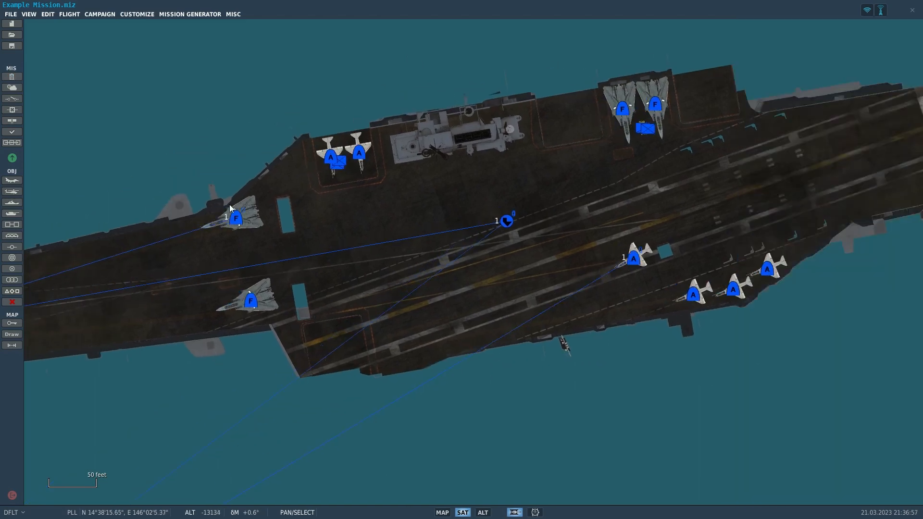
click(237, 220)
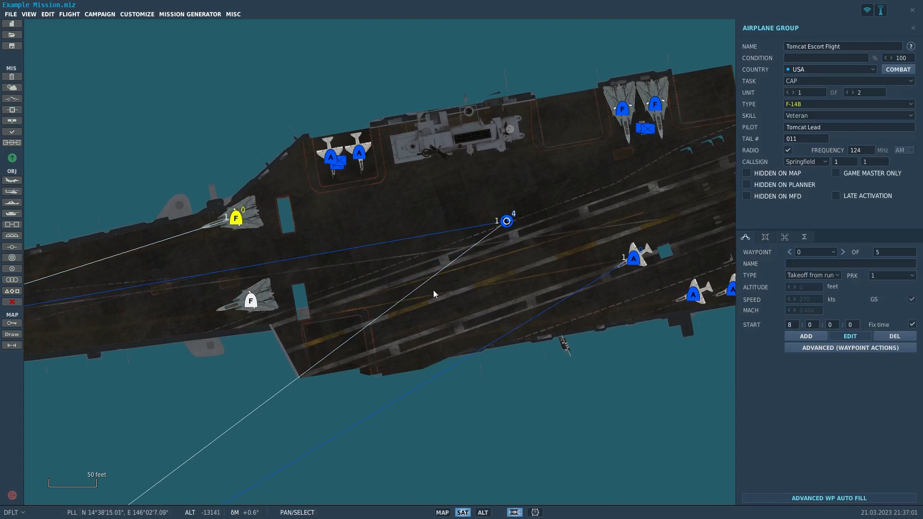
drag(444, 286, 345, 305)
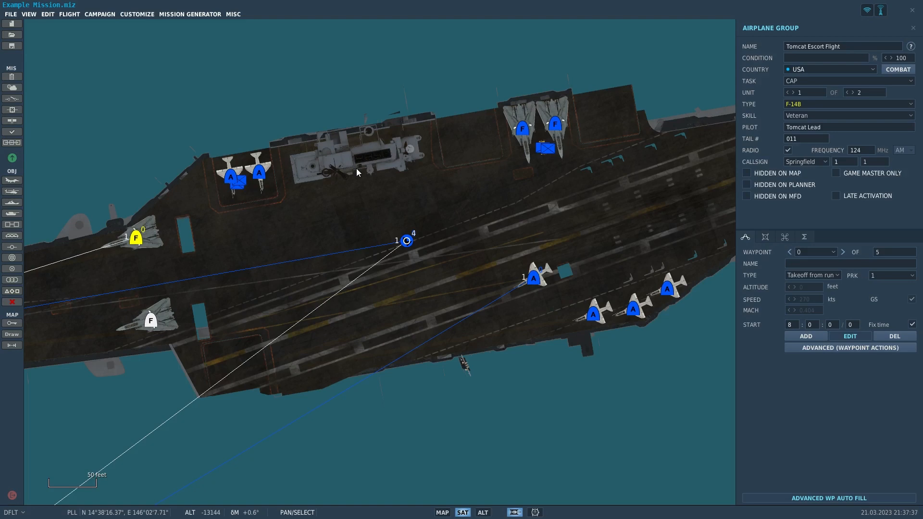
drag(639, 243, 551, 256)
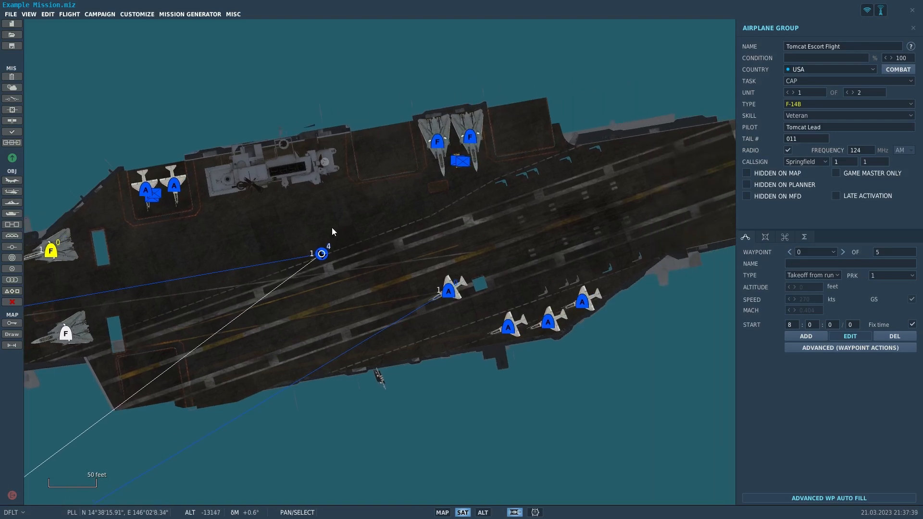
- Review the player A-4E-C's radio channel presets and return to the mission briefing
click(448, 292)
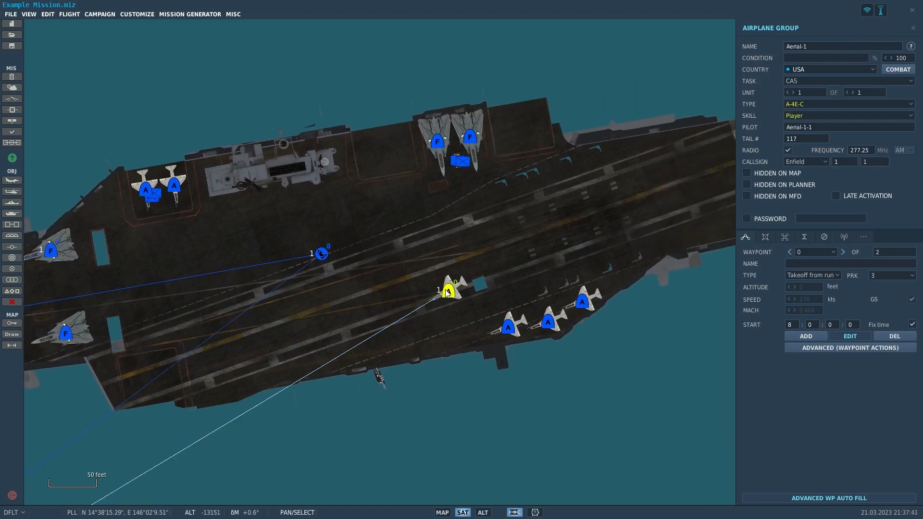
click(846, 240)
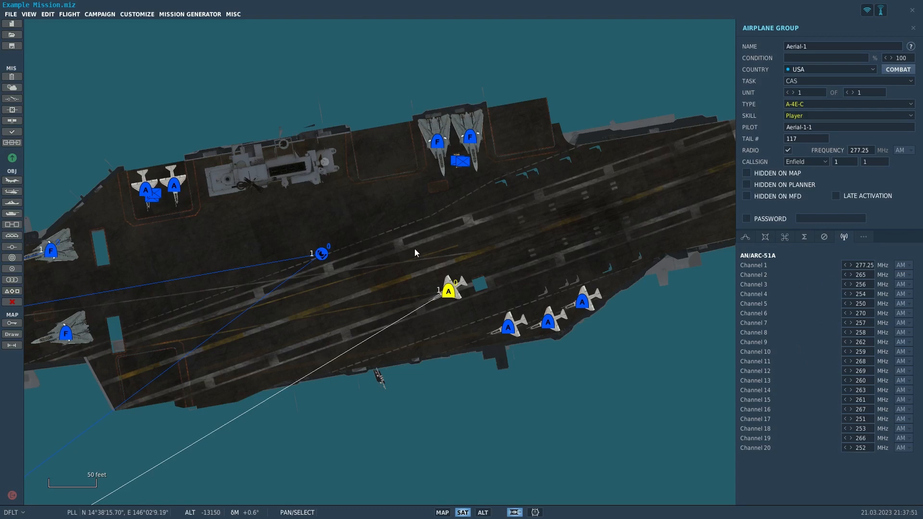
scroll(342, 213, down, 2)
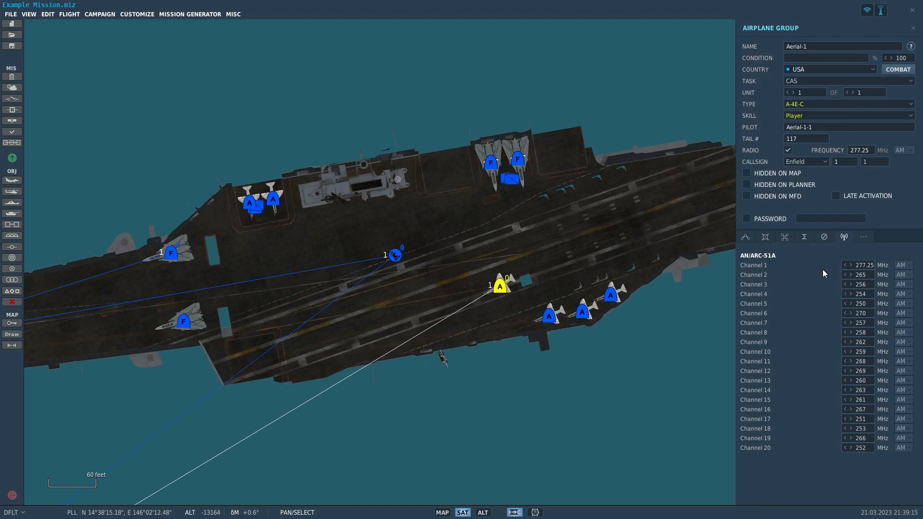
click(12, 76)
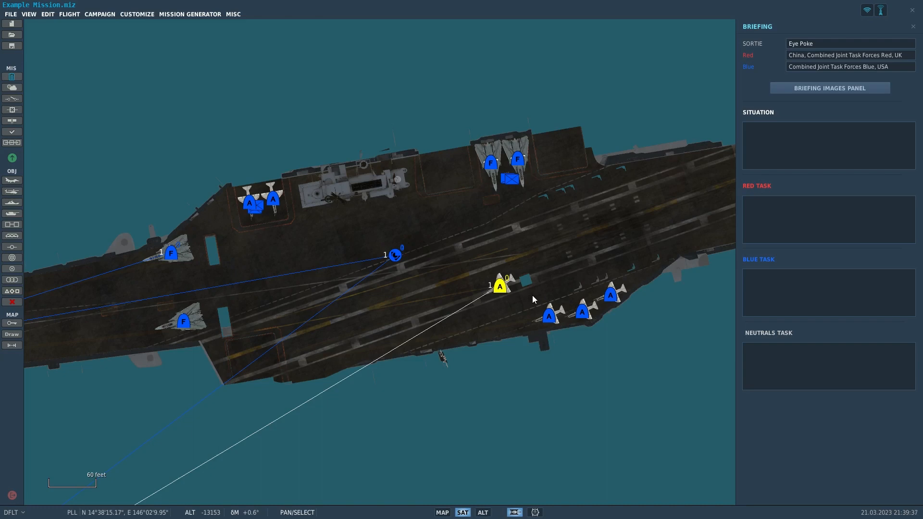
scroll(532, 295, down, 7)
drag(325, 332, 405, 117)
drag(374, 212, 324, 351)
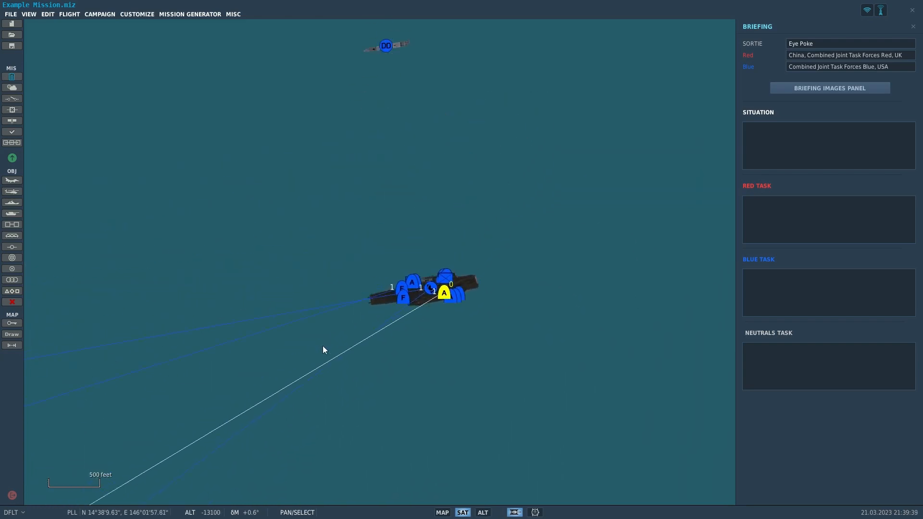
scroll(414, 305, up, 7)
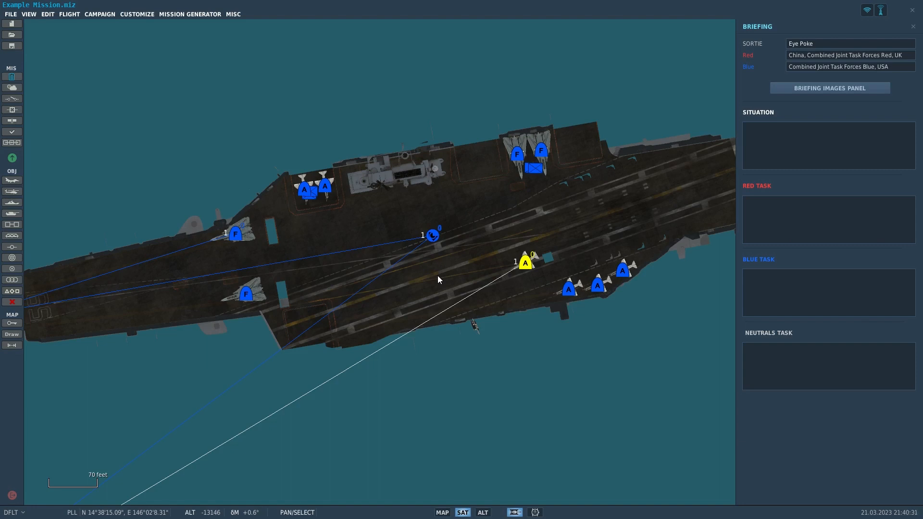
- Review the player A-4E-C's additional aircraft properties and return to the mission briefing
click(524, 262)
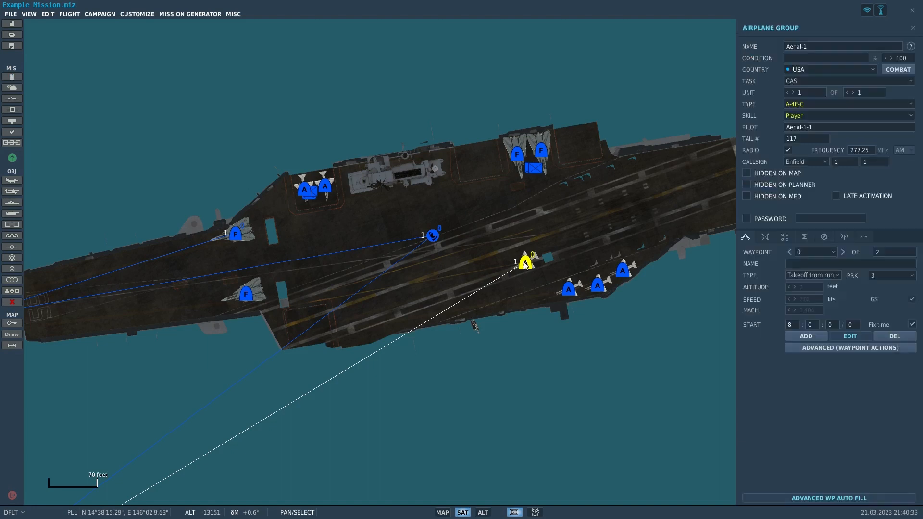
click(863, 237)
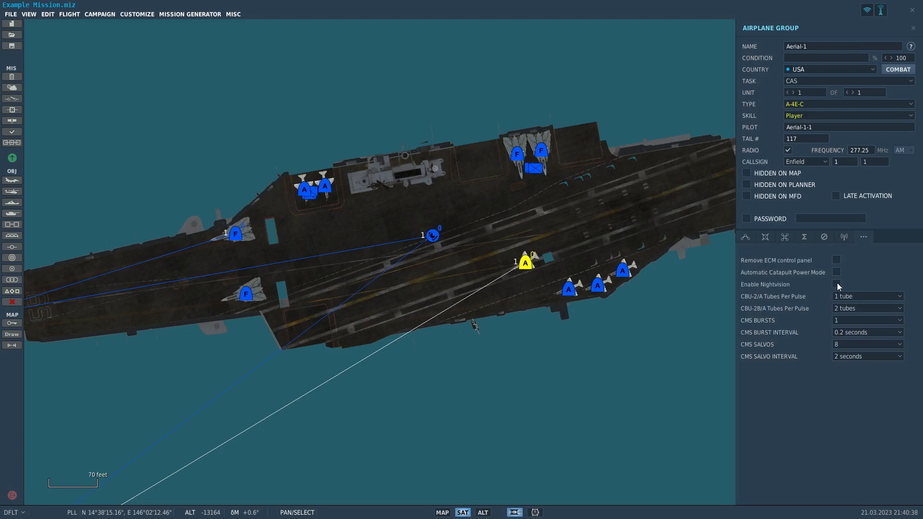
drag(561, 373, 506, 392)
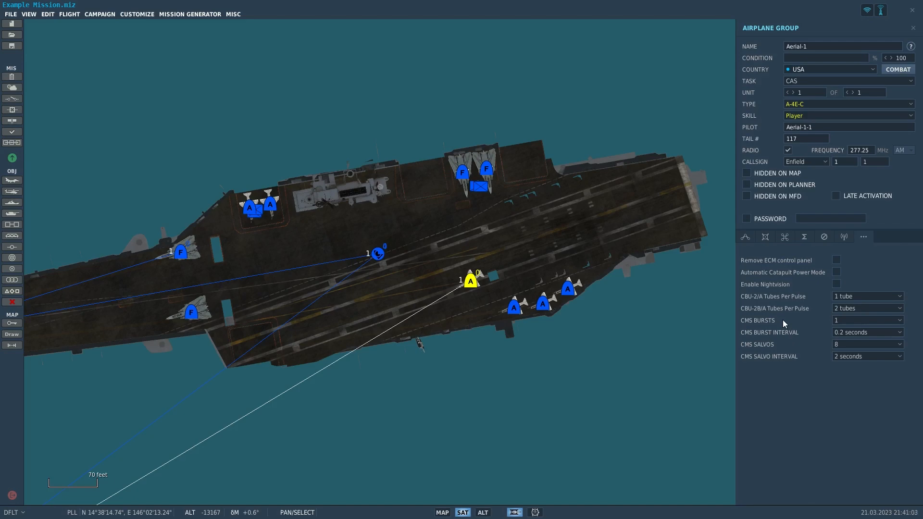
click(17, 77)
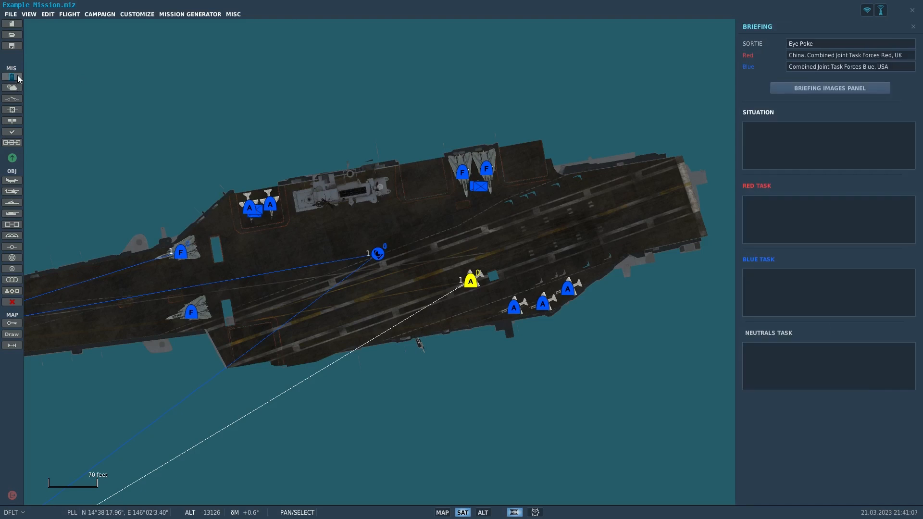